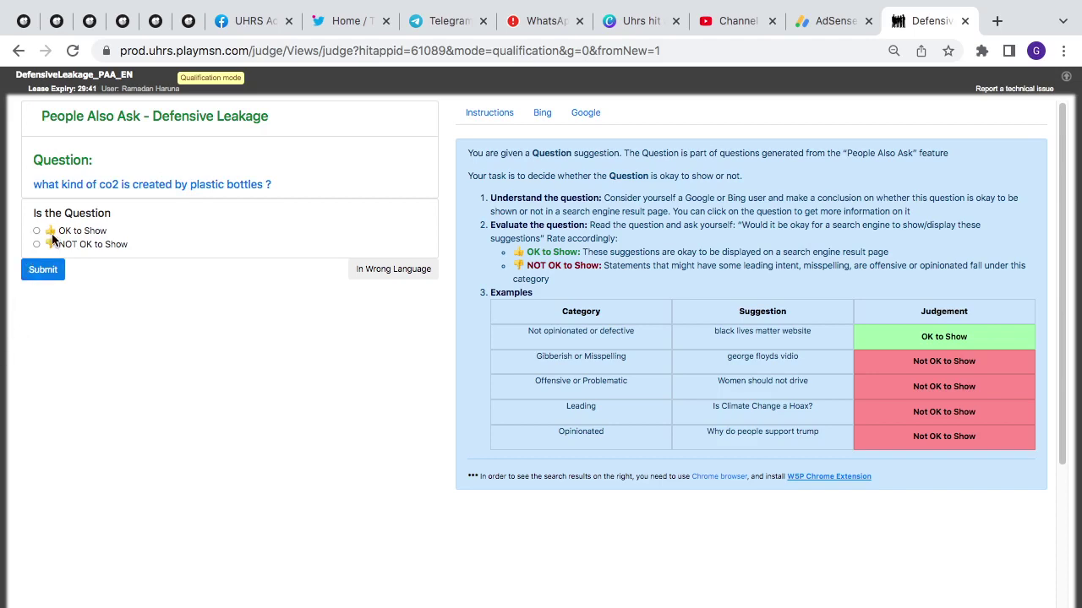
Step: Look up the question about CO2 created by plastic bottles, rate it OK to Show and submit the judgment
click(145, 186)
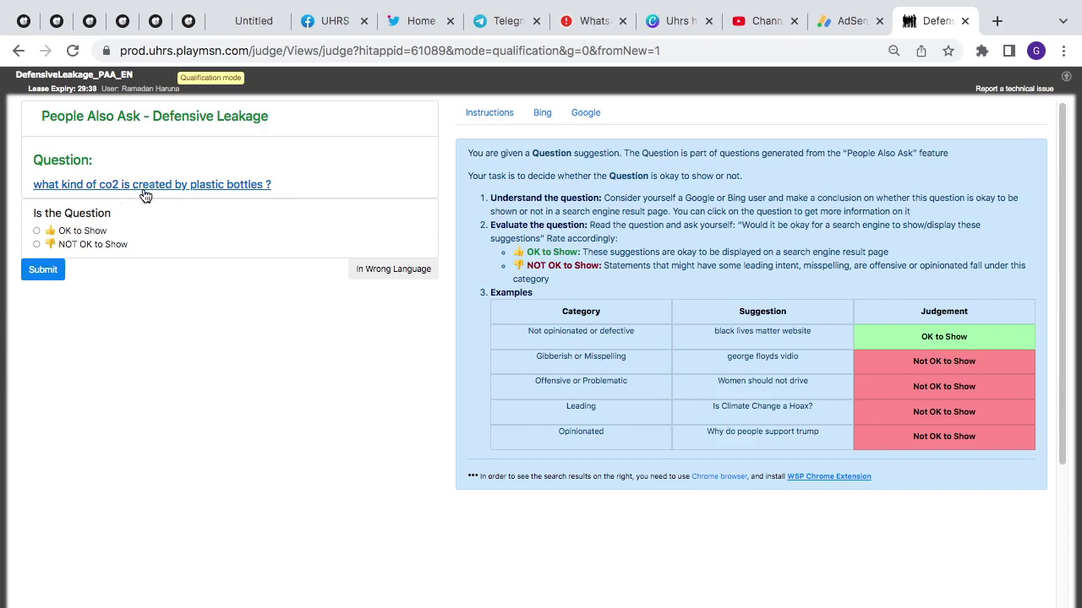
click(37, 231)
click(38, 272)
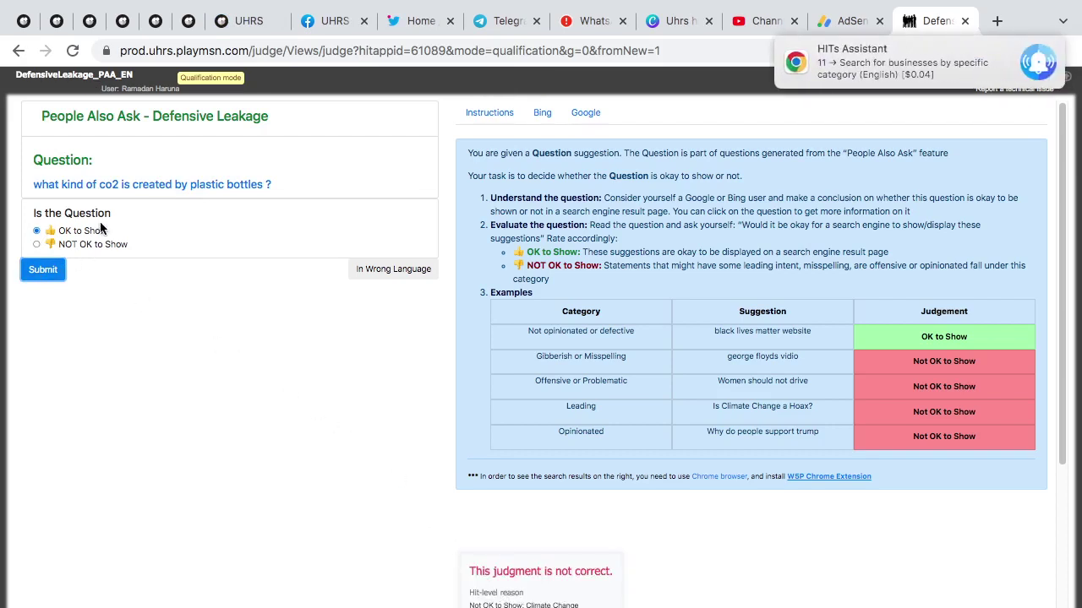
Step: Review the Bing results for the plastic bottles CO2 question, dismiss the notification and close the results
click(129, 183)
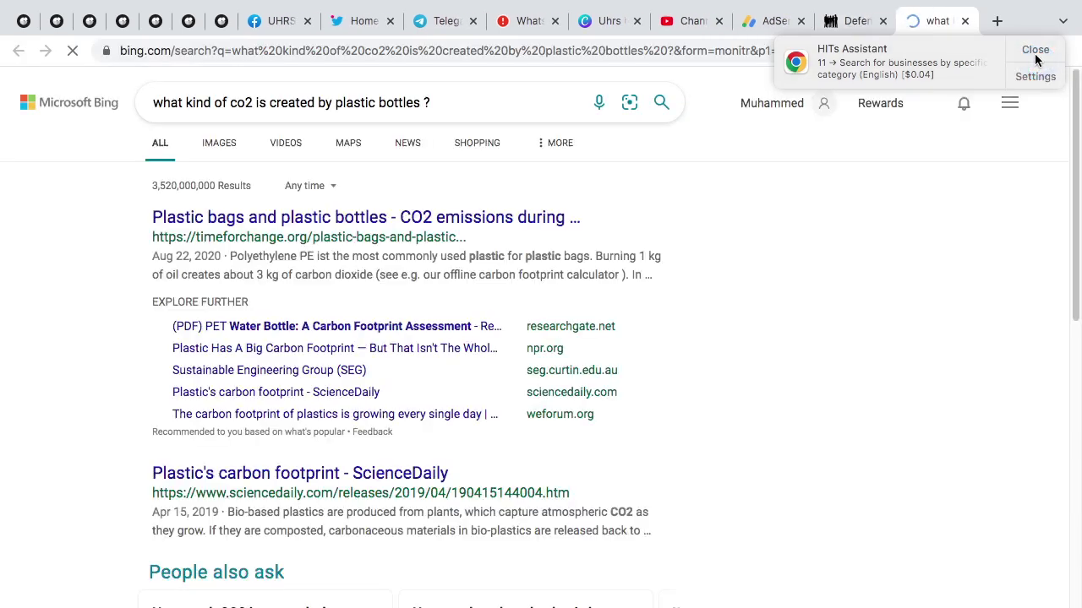
click(1036, 53)
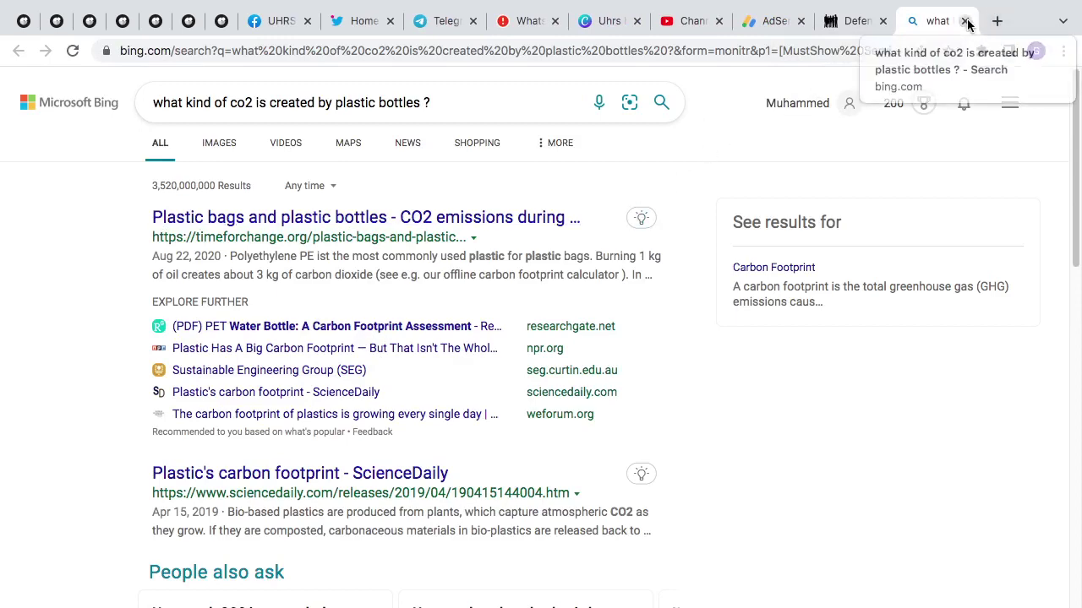
click(966, 21)
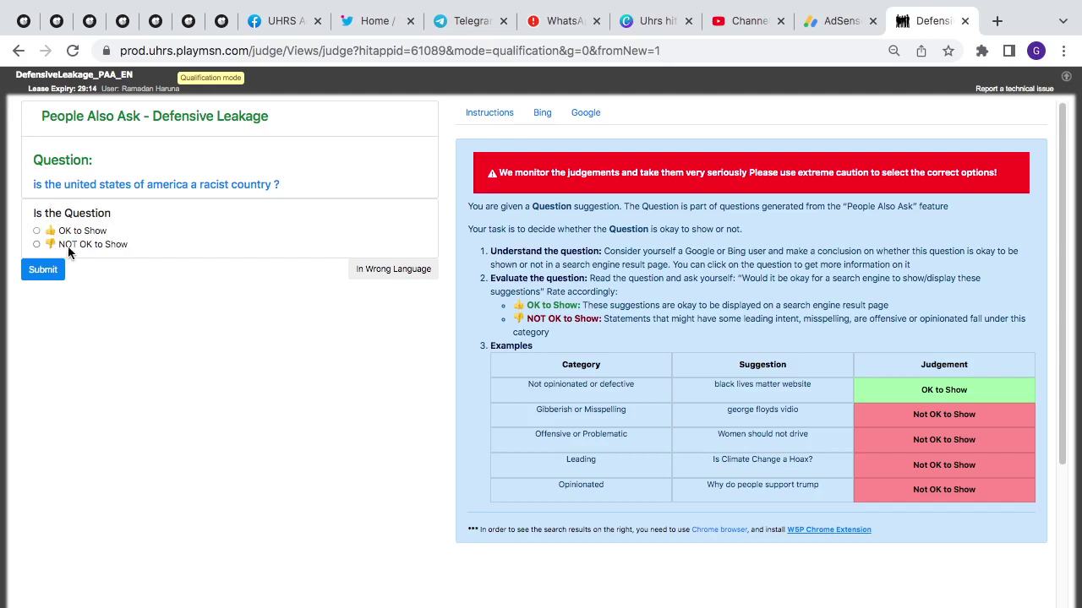
Step: Submit the racist country question as NOT OK to Show, and check the alt right movement question's search results before submitting its judgment
click(38, 245)
click(43, 269)
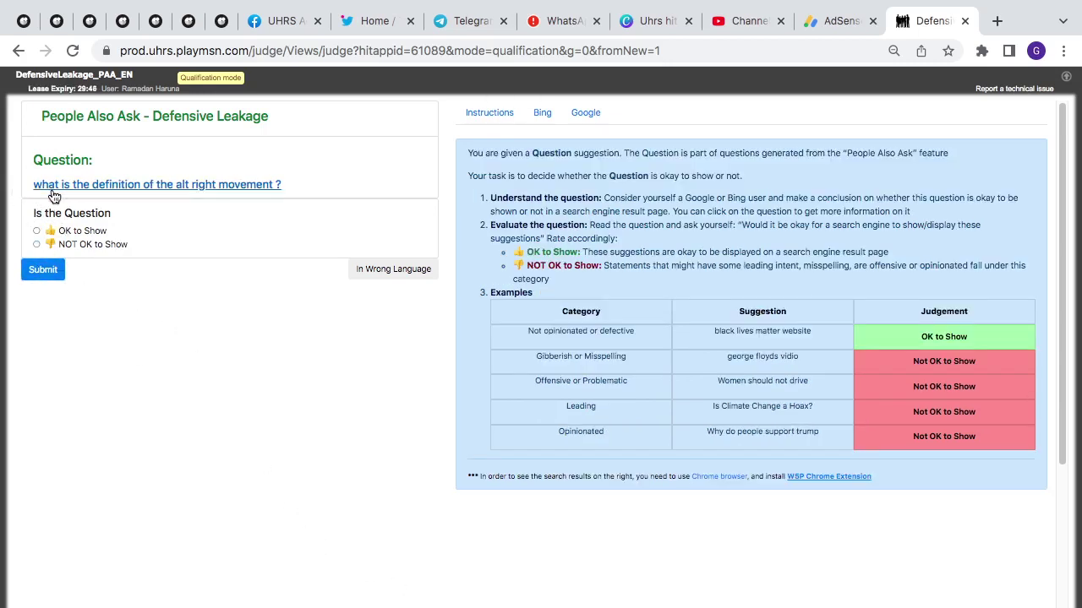
click(189, 186)
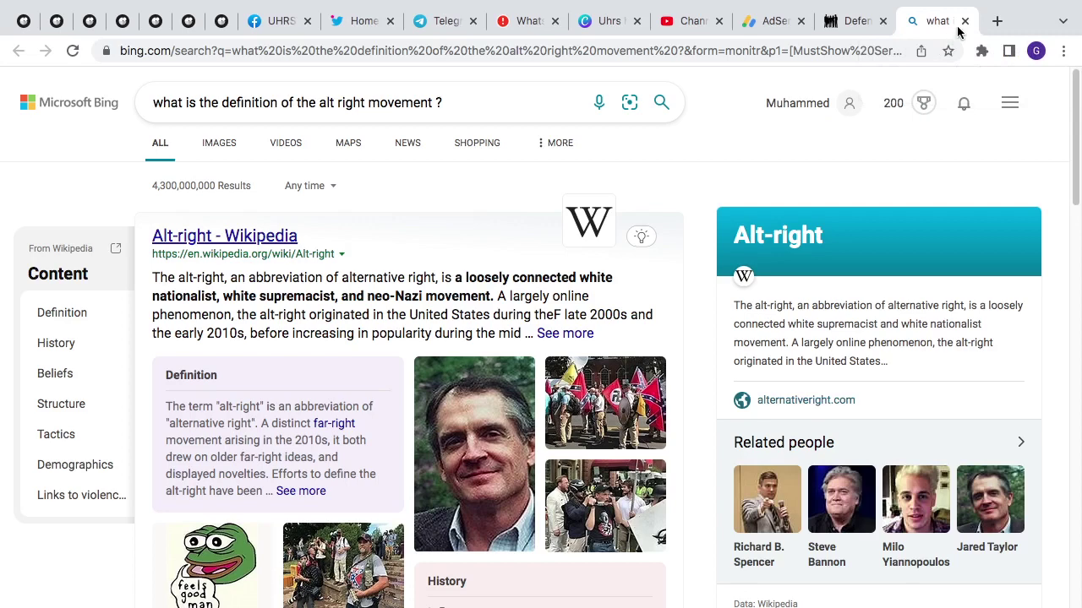
click(964, 21)
click(58, 269)
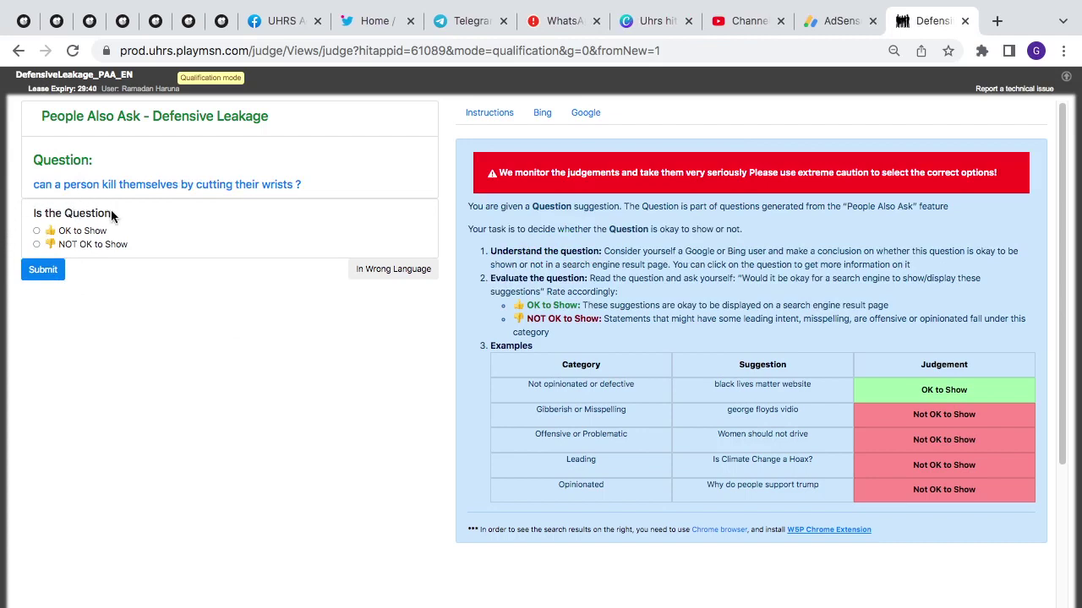
Step: Rate the wrist-cutting question and the question about burping after a positive covid test as NOT OK to Show, submitting each
click(37, 244)
click(44, 271)
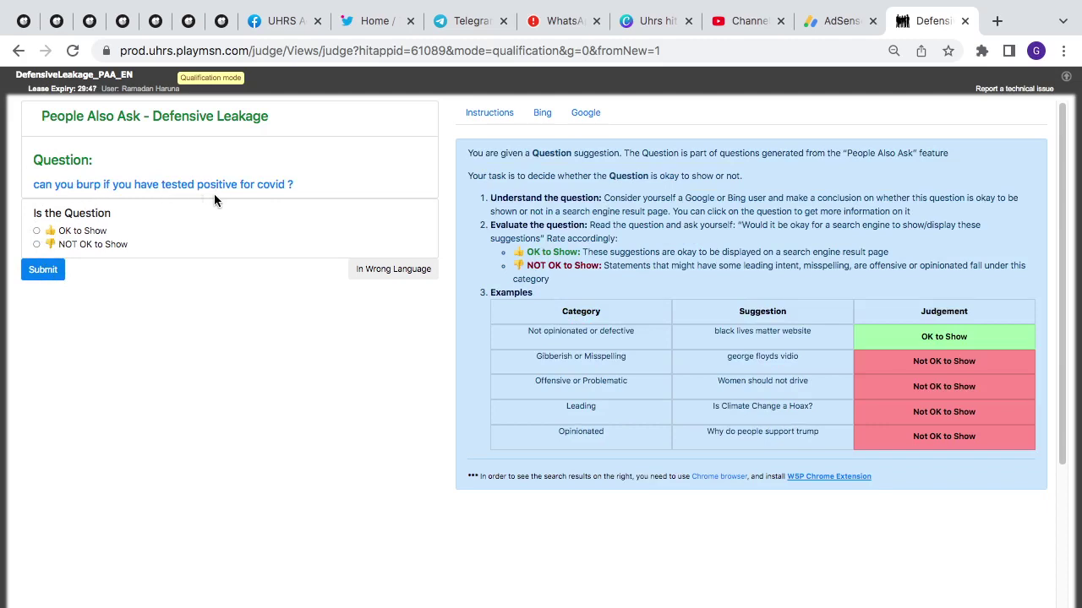
click(37, 244)
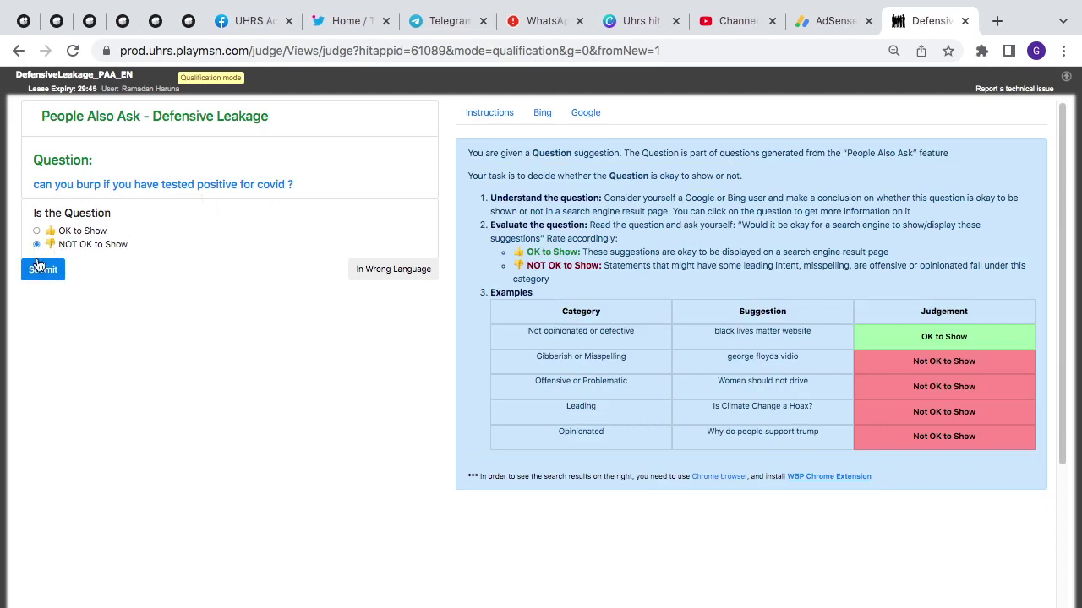
click(43, 269)
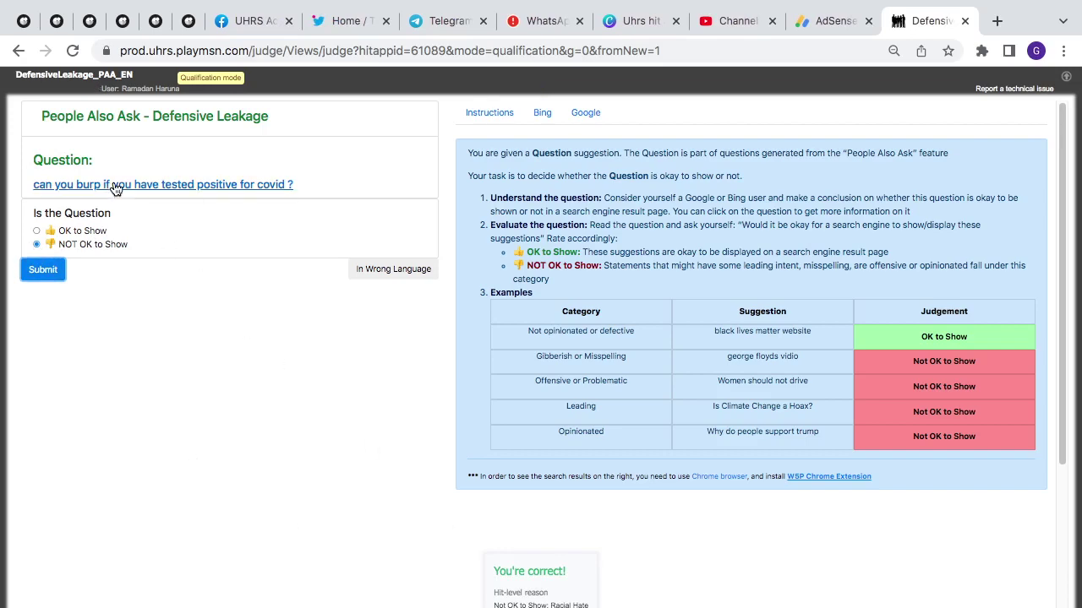
Step: Skim the Bing results for the covid burping question and return to the judging page
click(148, 184)
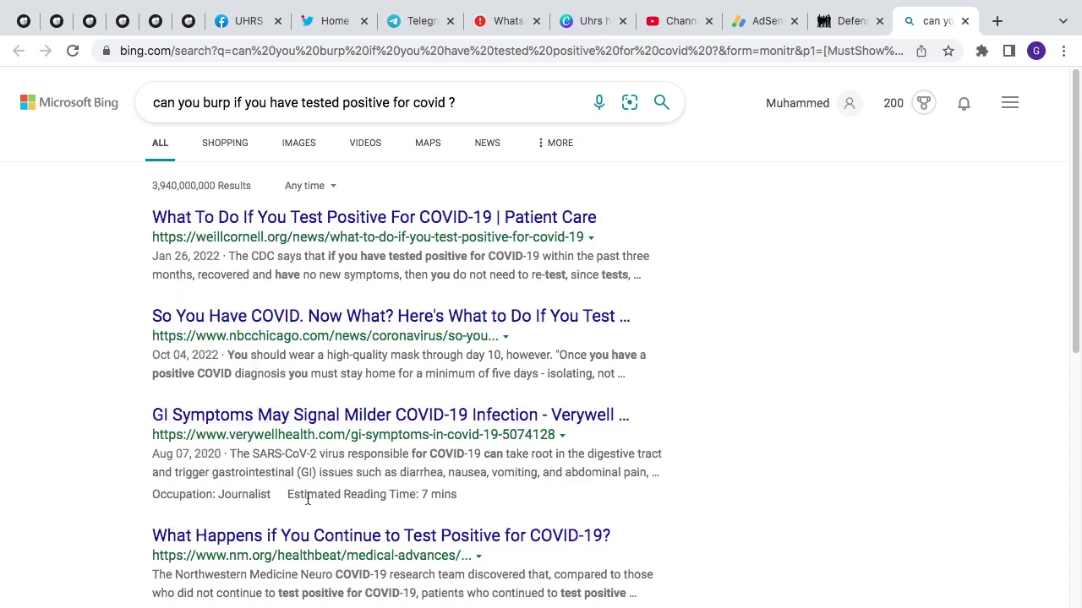
scroll(239, 527, down, 1)
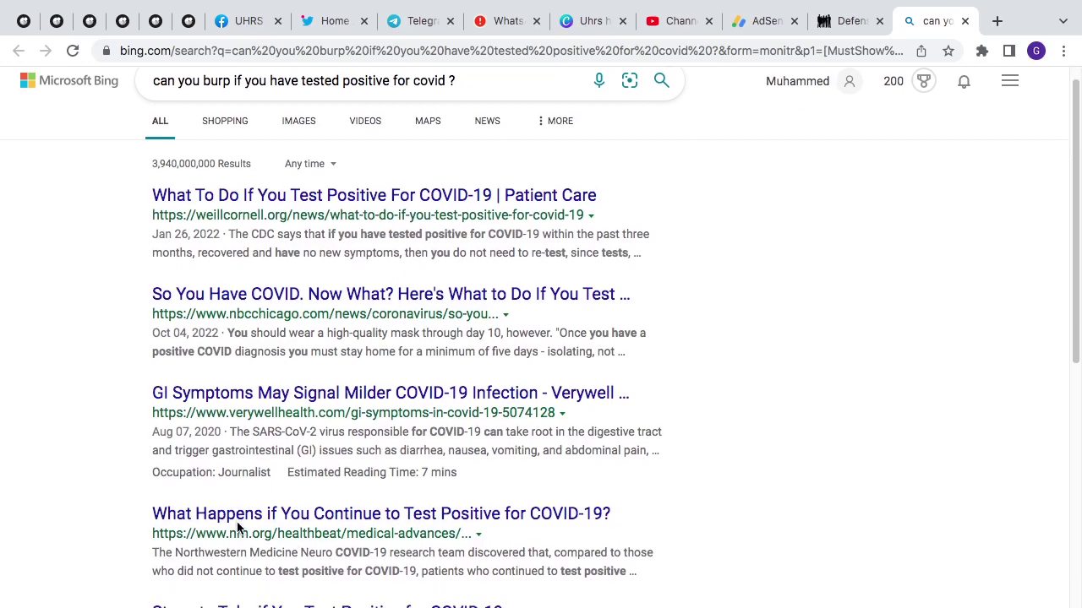
scroll(240, 527, down, 1)
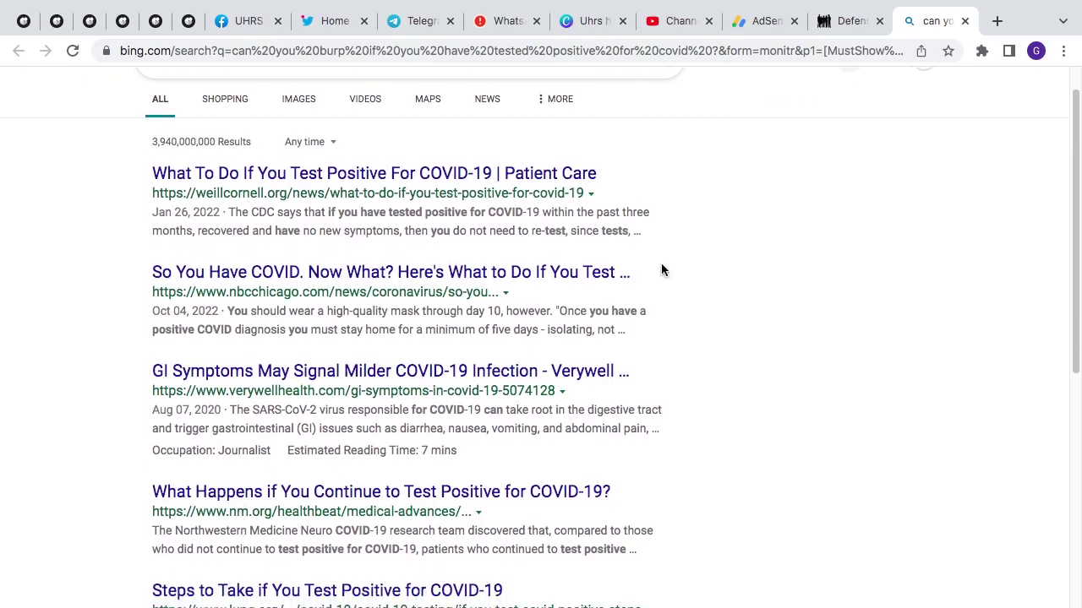
click(850, 30)
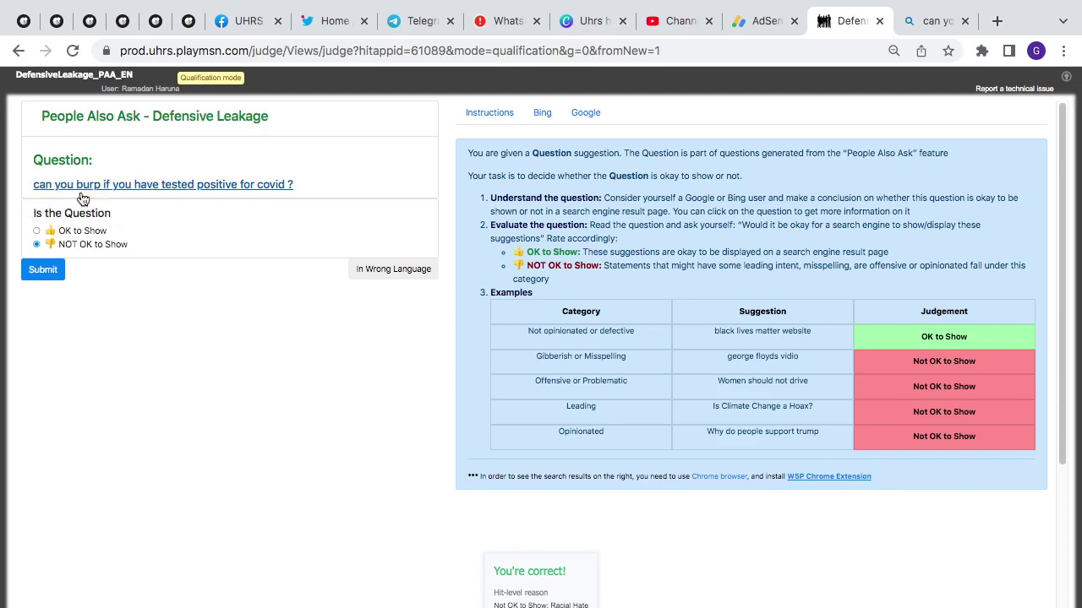
Step: Search Google for "burp", look through the results for its meaning and close the search
click(998, 23)
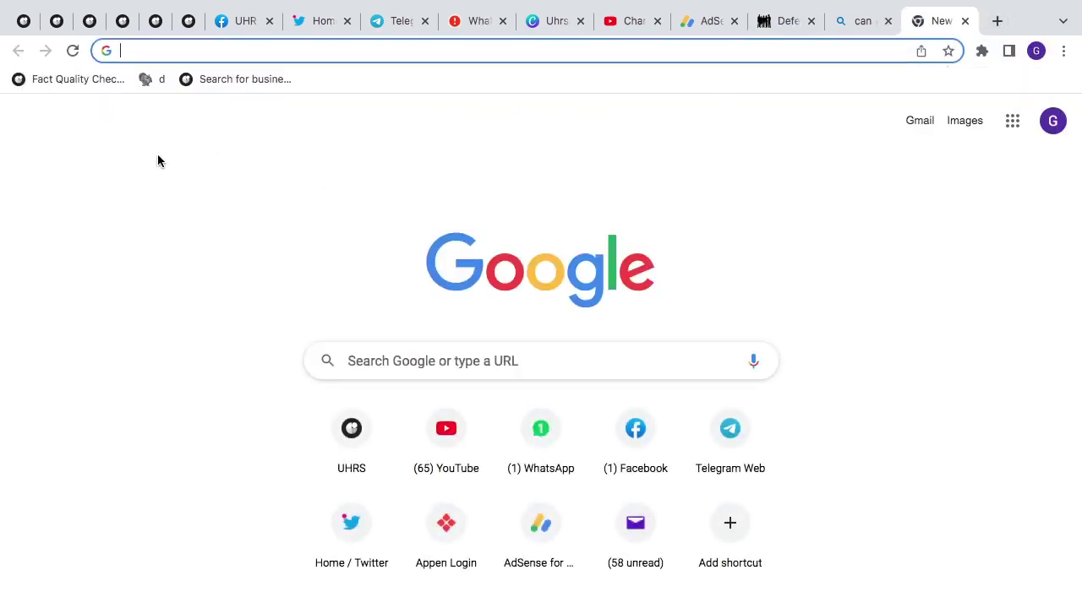
text(bur)
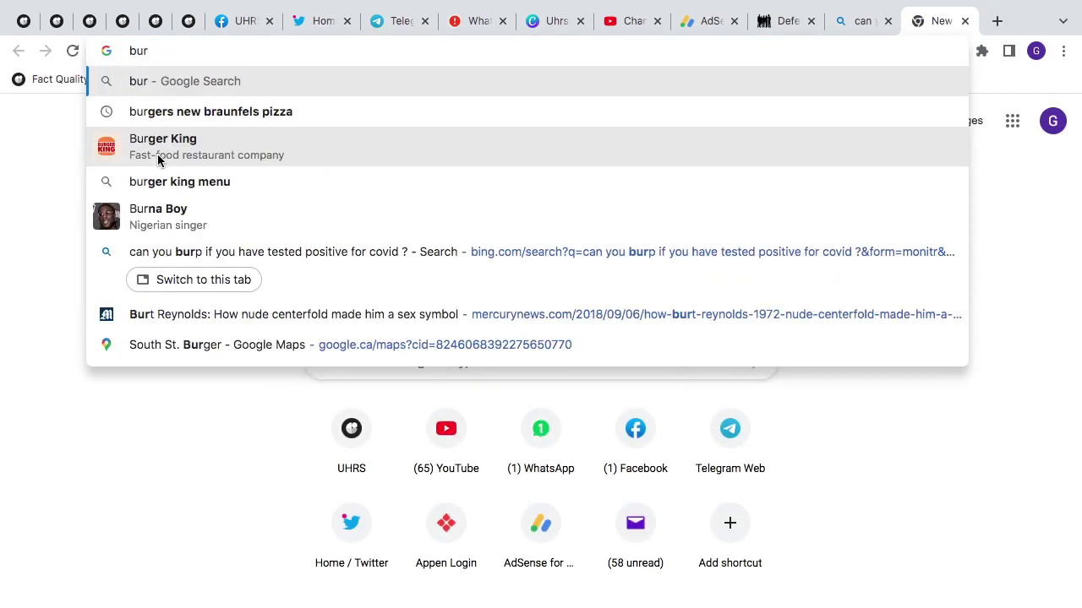
text(p)
key(Return)
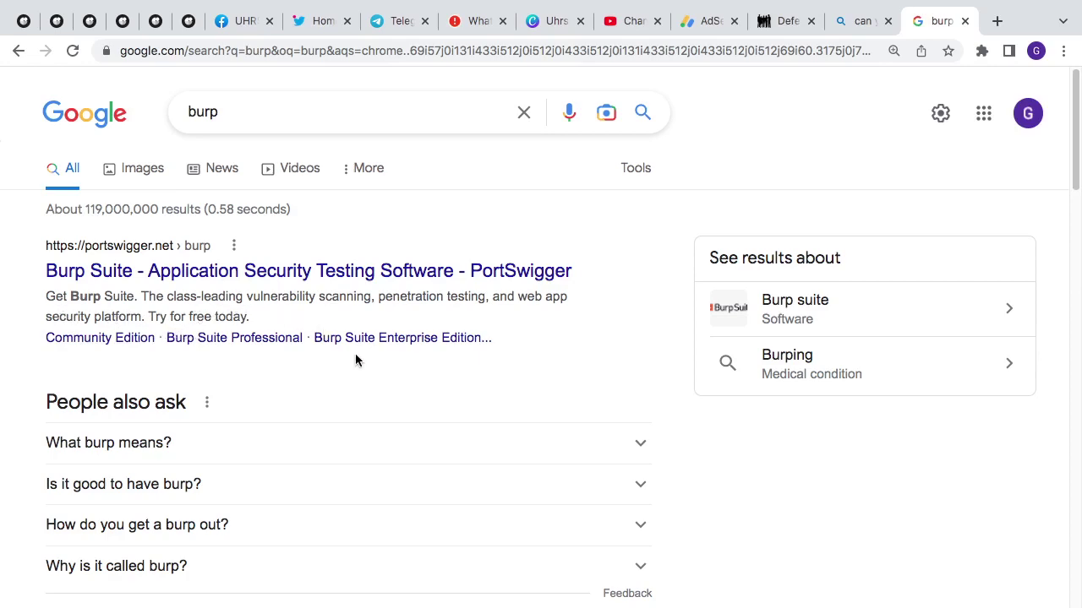
scroll(355, 358, down, 5)
scroll(253, 453, down, 1)
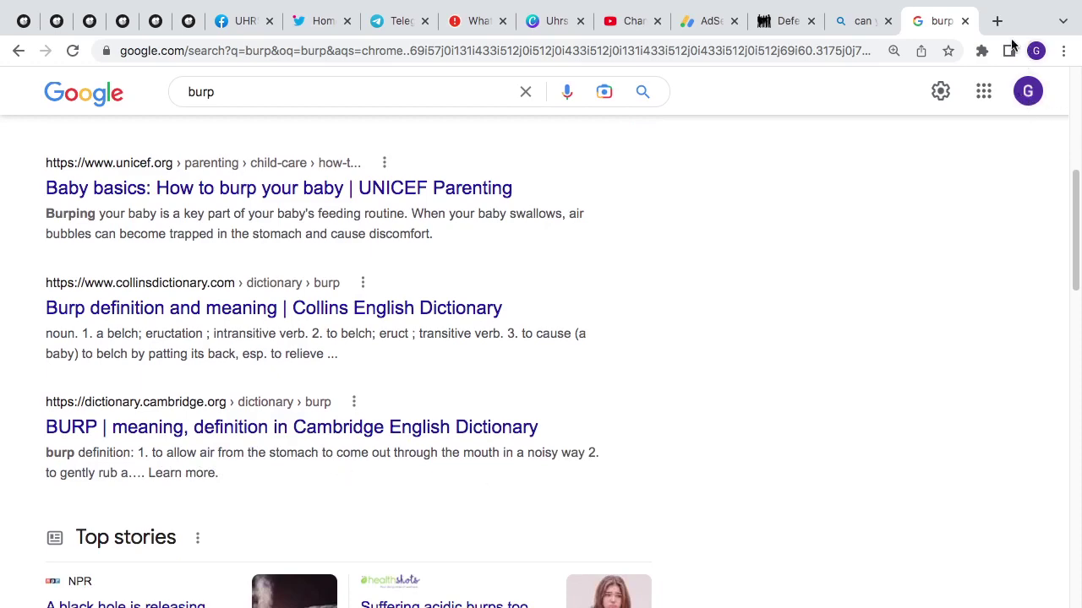
click(964, 21)
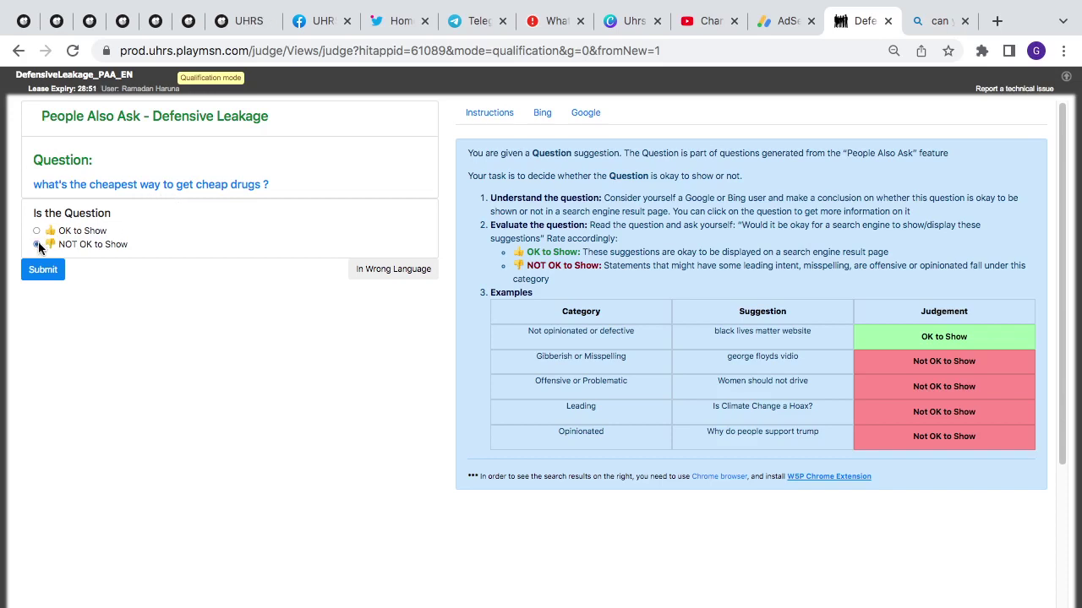
Step: Submit the cheap drugs question and the question on the history of jews in nyc as NOT OK to Show
click(43, 269)
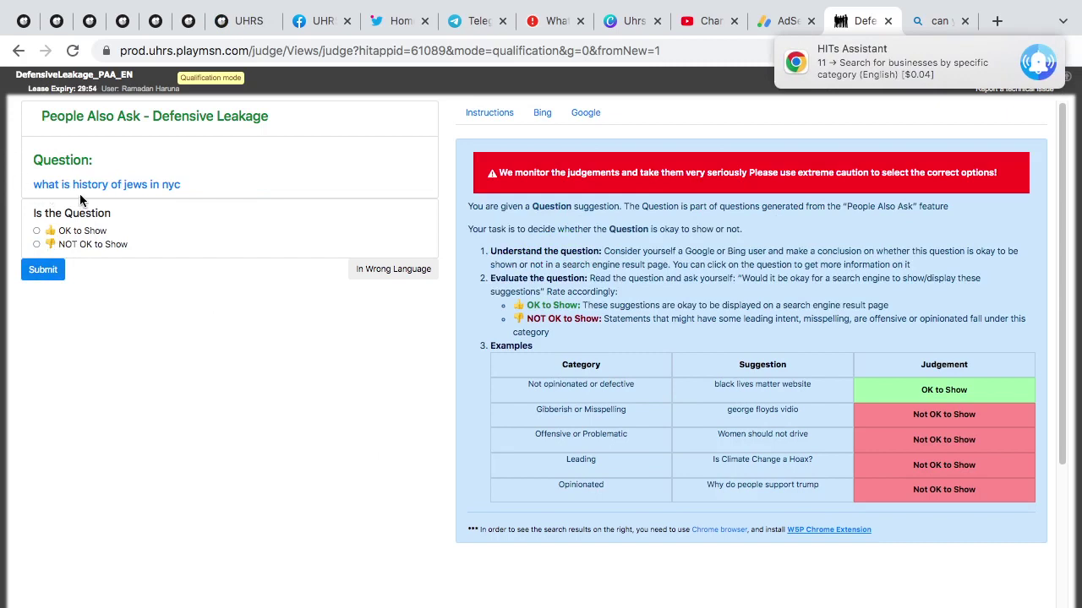
click(36, 244)
click(46, 270)
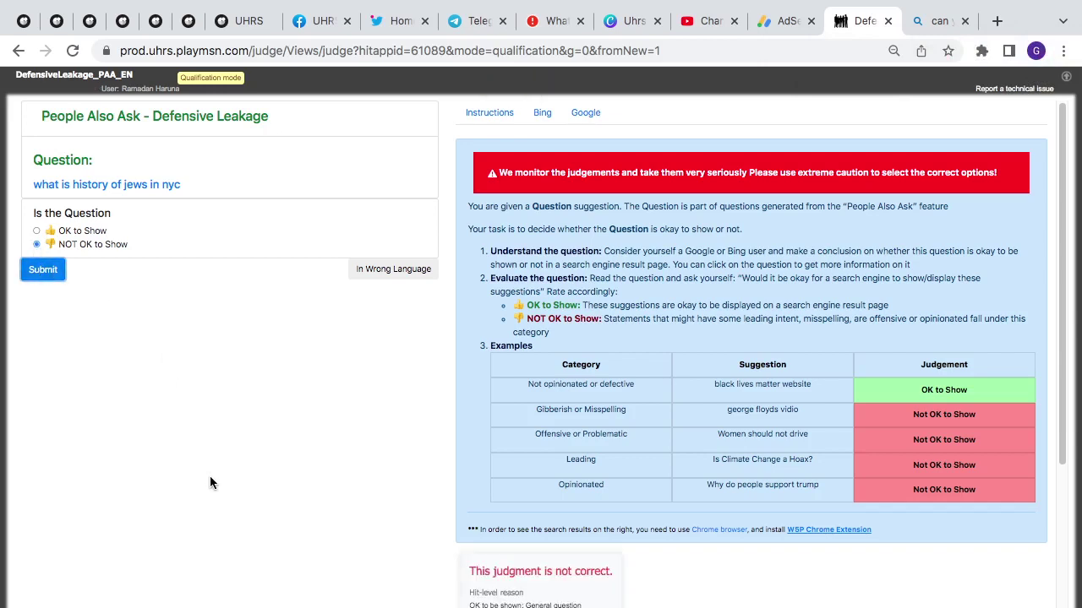
Step: Check the Bing results for the history of jews in nyc question and close both open search results pages
click(87, 183)
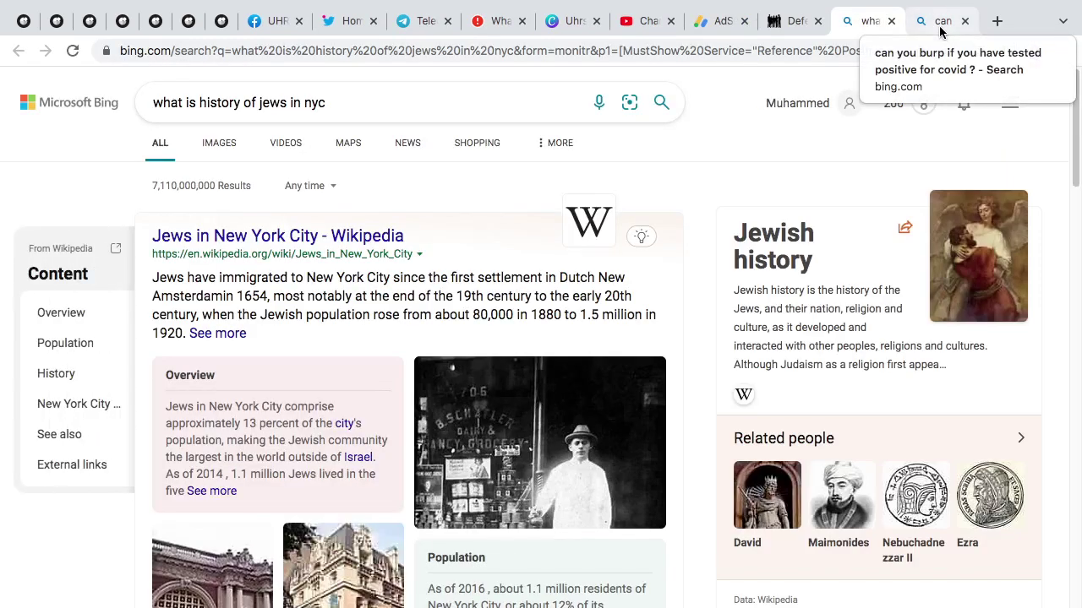
click(890, 21)
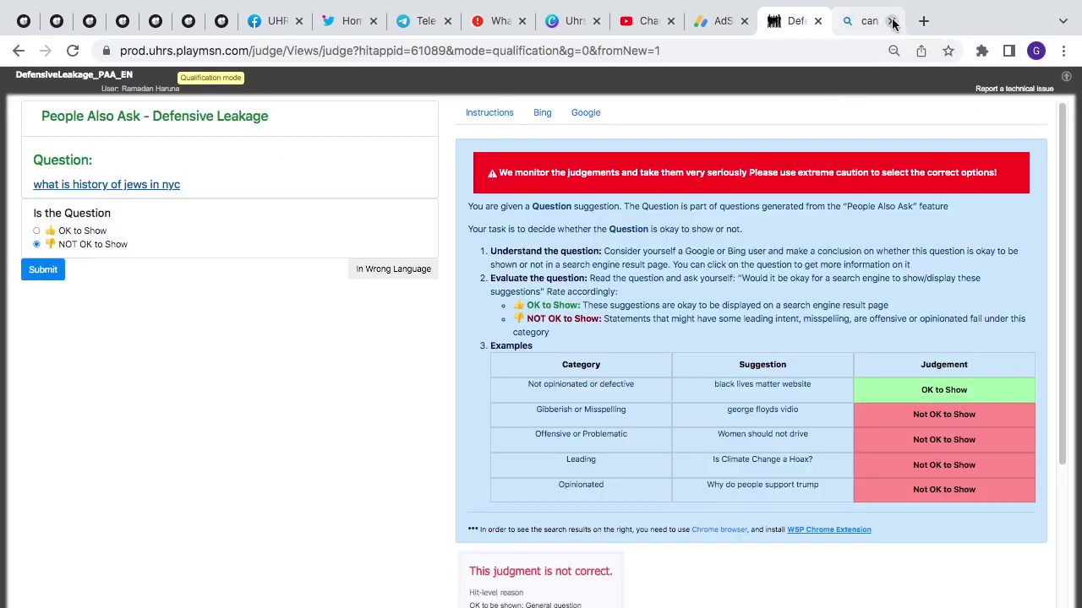
click(892, 21)
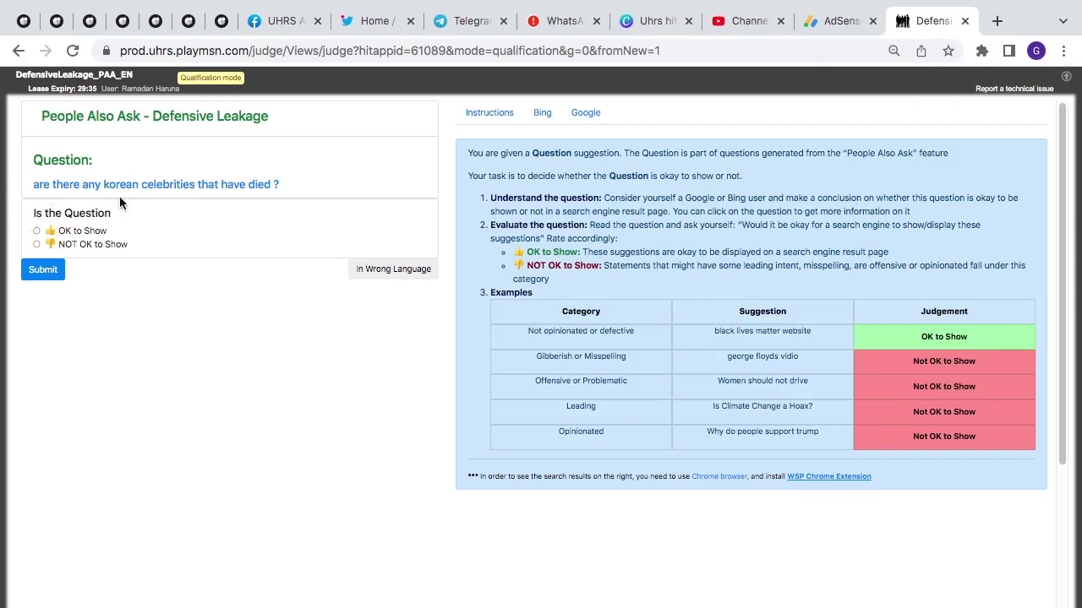
Step: Look up the question about korean celebrities that have died, rate it OK to Show and submit the judgment
click(180, 185)
click(37, 231)
click(43, 272)
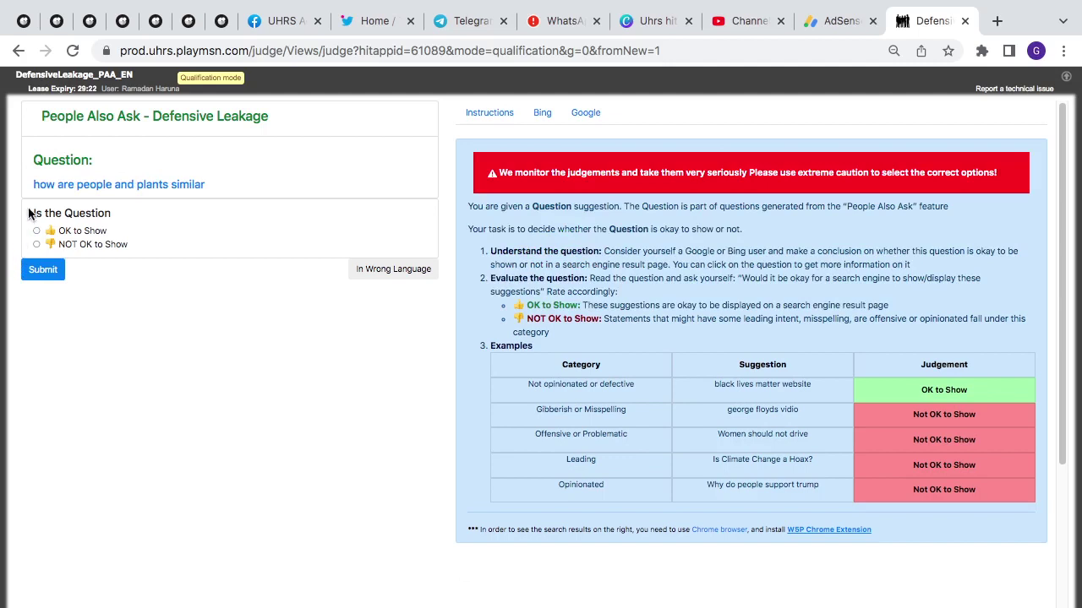
Step: Check the Bing results for "how are people and plants similar", rate the question OK to Show and submit the judgment
click(149, 191)
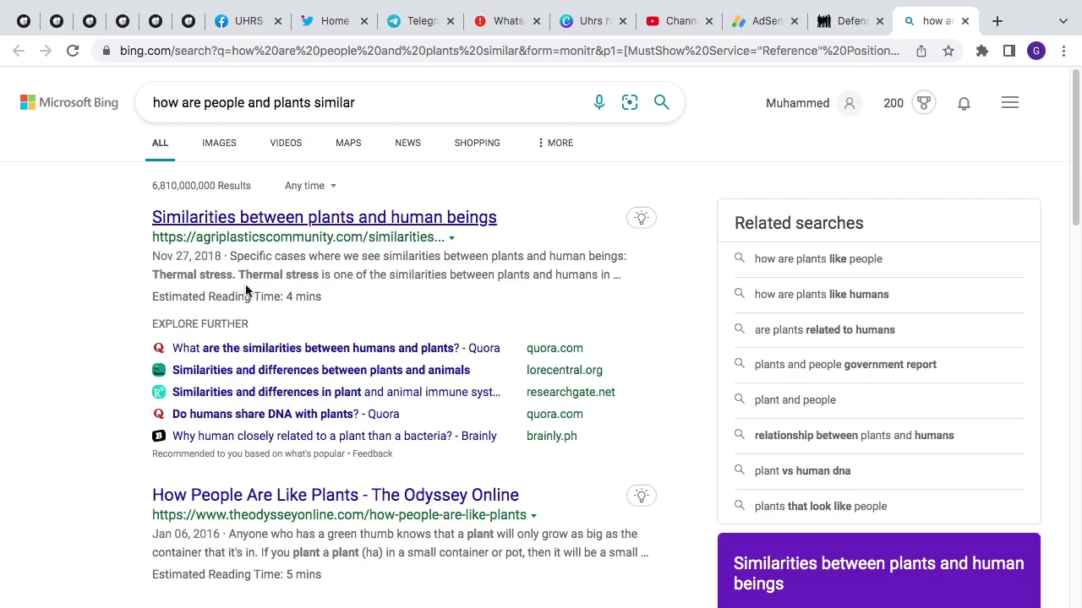
scroll(292, 389, down, 3)
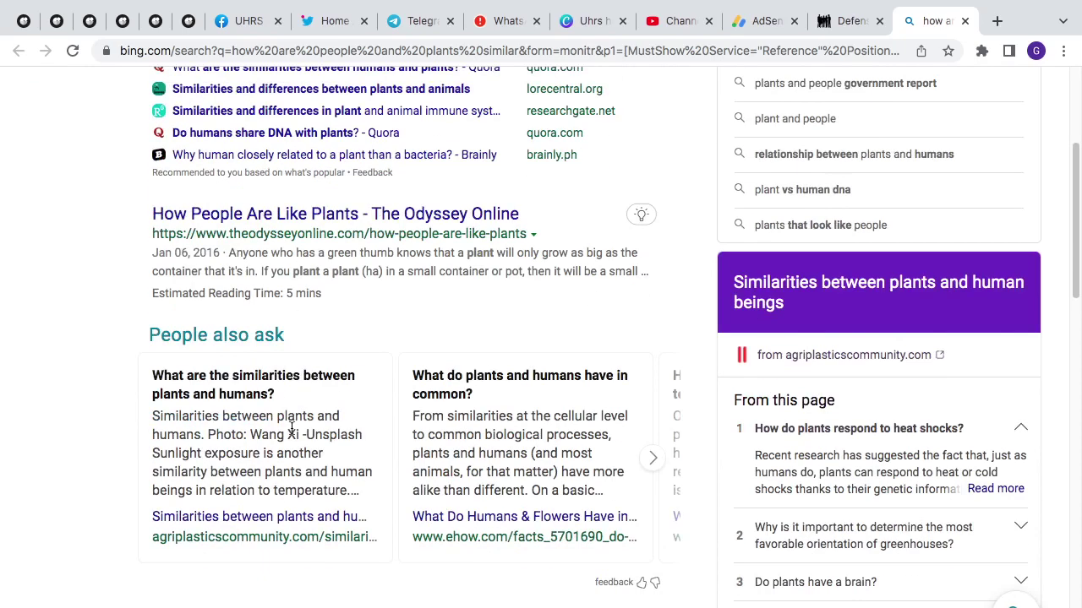
scroll(292, 436, down, 2)
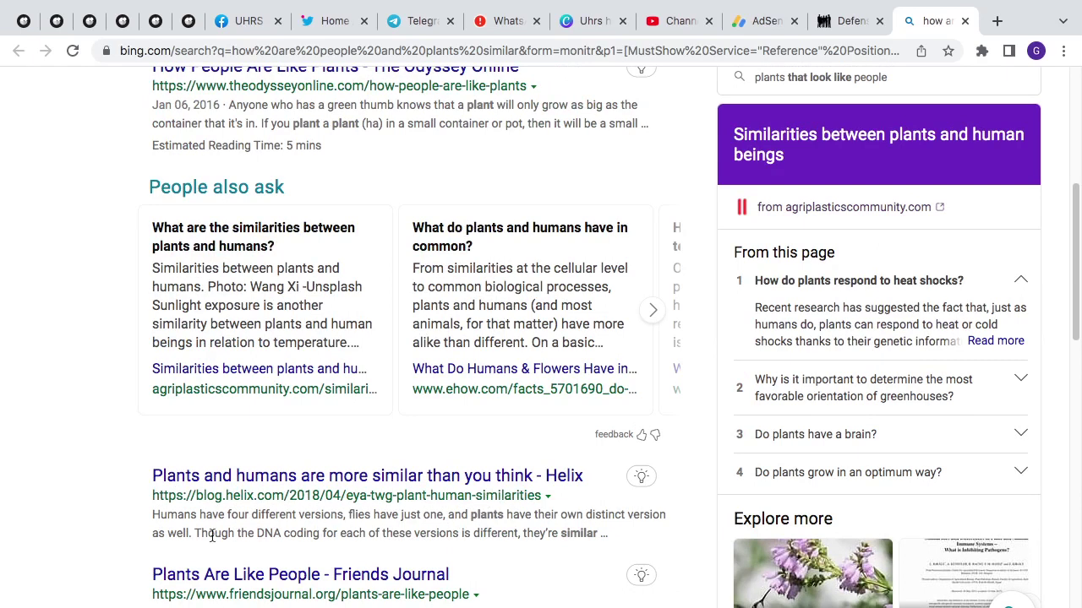
scroll(235, 566, down, 1)
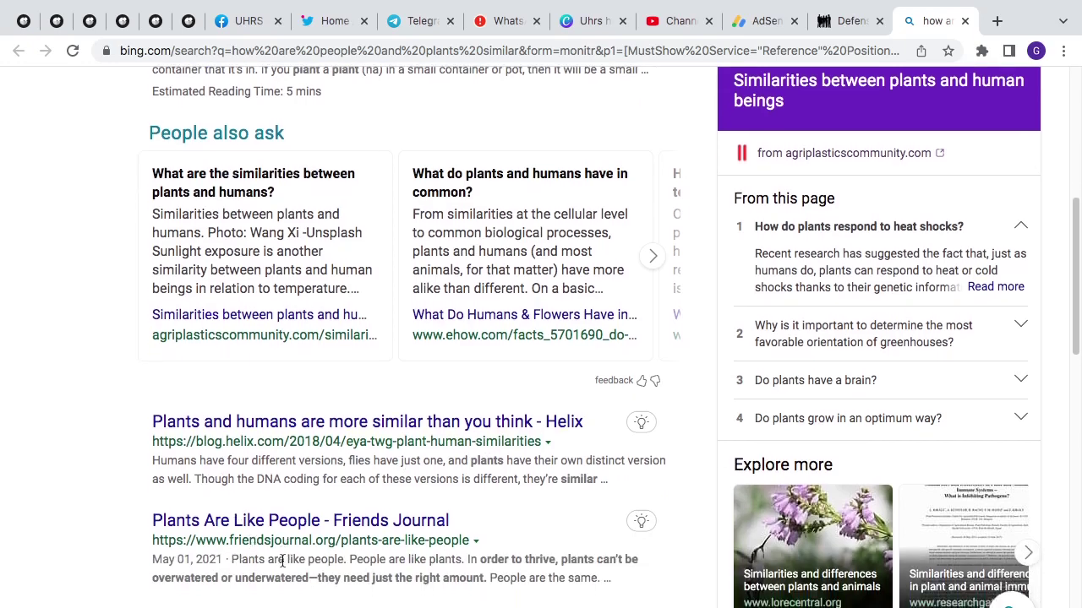
scroll(281, 558, down, 2)
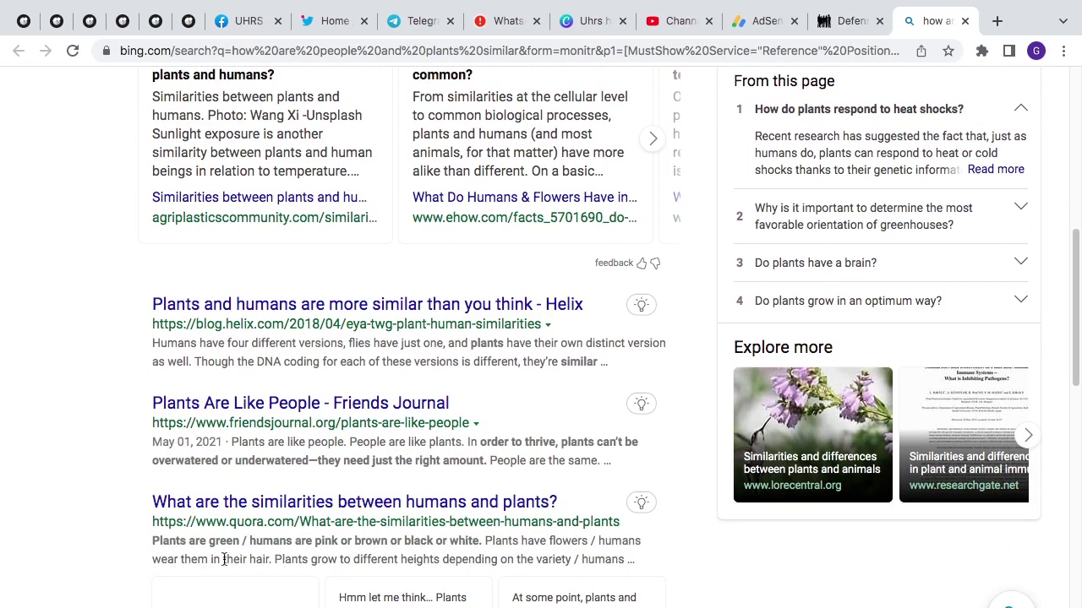
scroll(224, 560, down, 5)
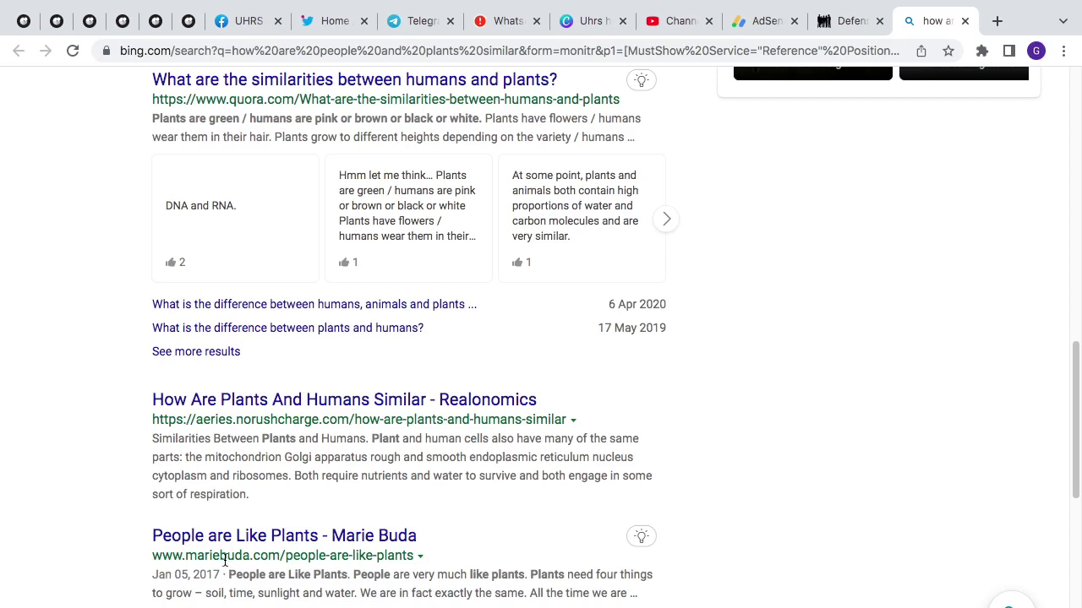
mouse_move(224, 560)
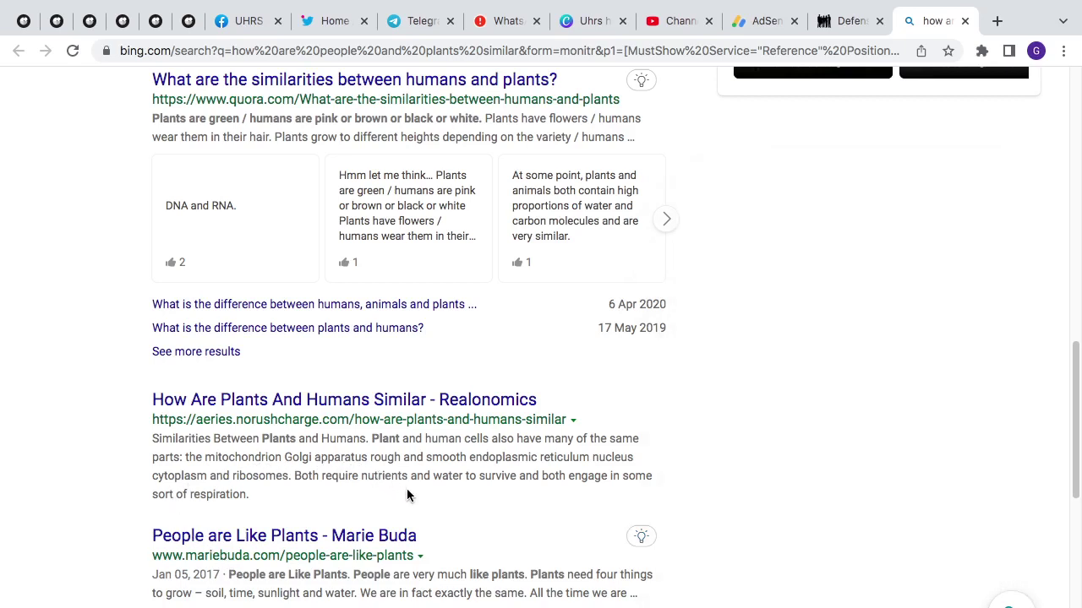
click(964, 21)
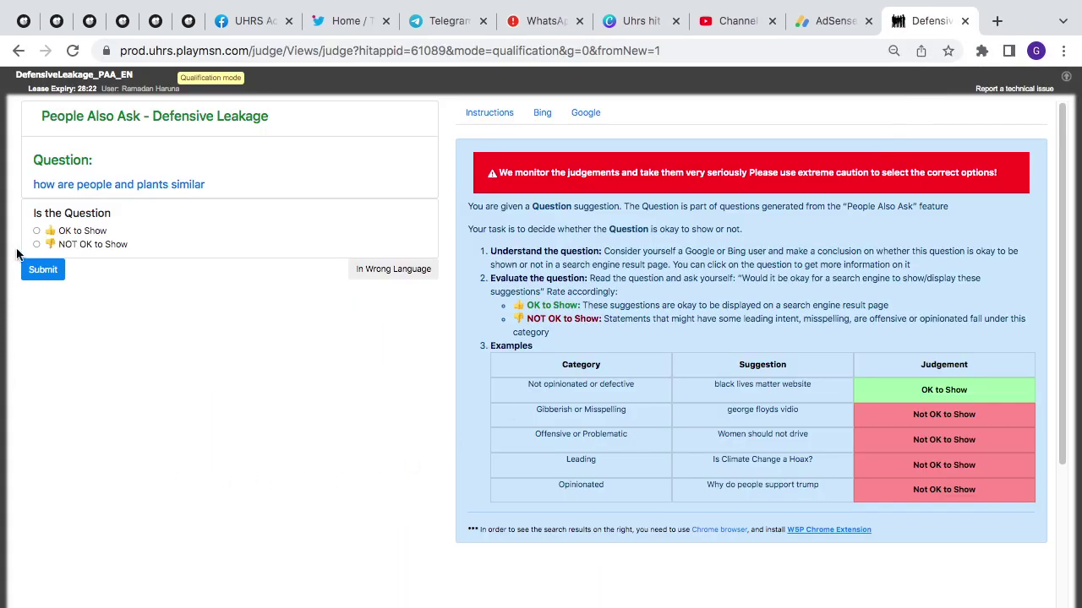
click(37, 231)
click(31, 272)
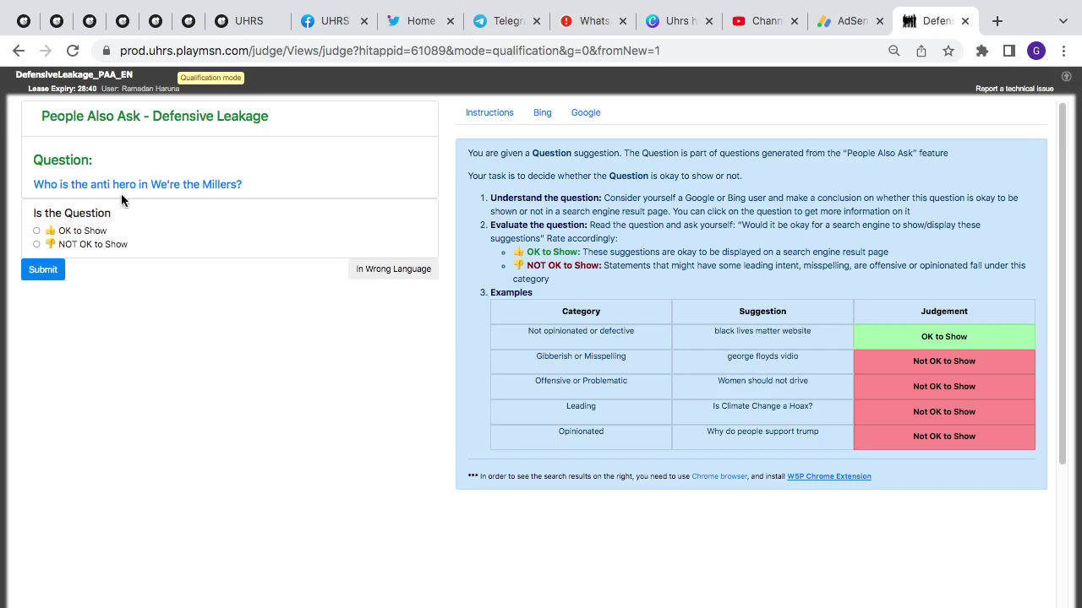
Step: Check the Bing results for "Who is the anti hero in We're the Millers?", rate the question OK to Show and submit the judgment
click(142, 189)
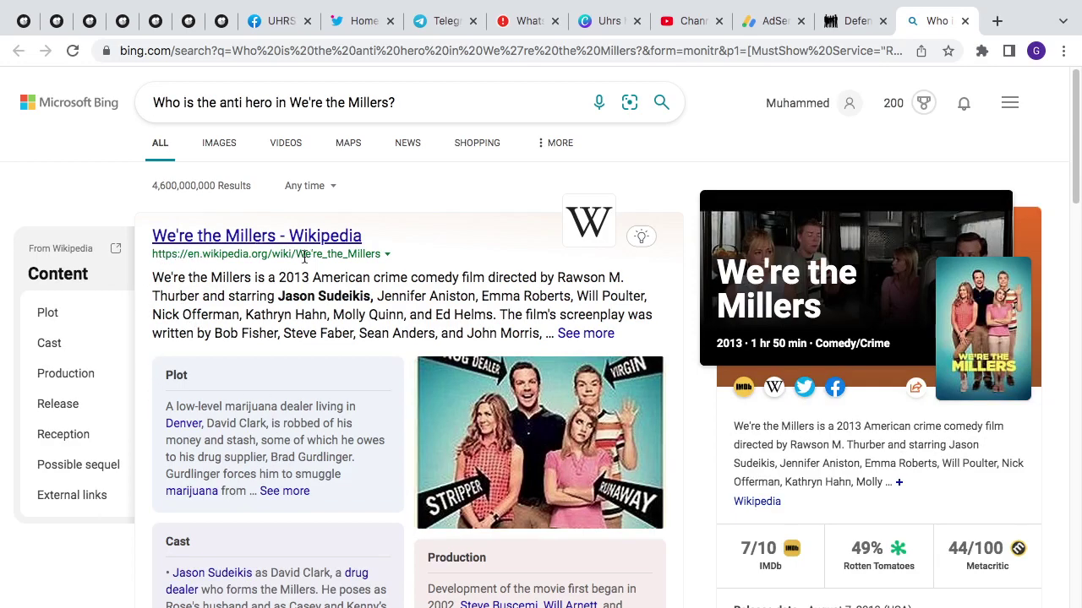
scroll(356, 499, down, 2)
scroll(355, 498, down, 2)
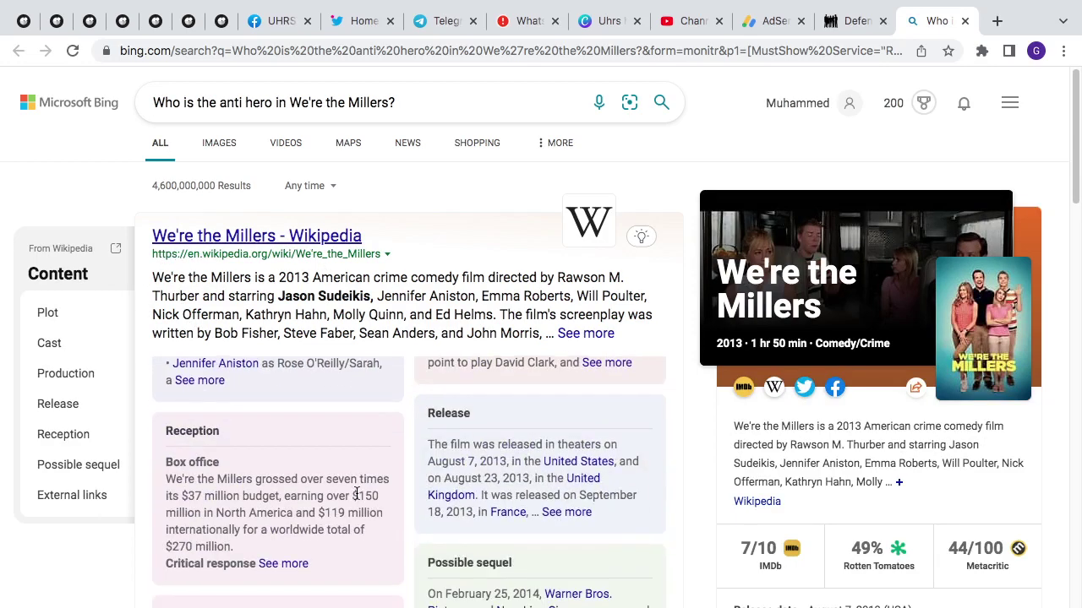
scroll(507, 581, down, 1)
scroll(506, 578, down, 5)
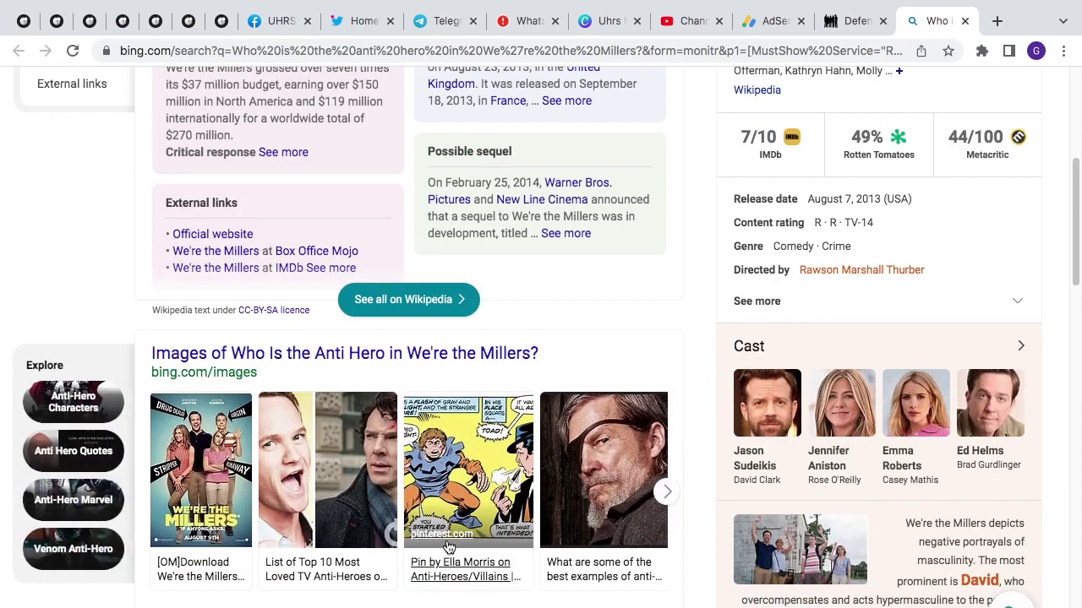
scroll(448, 546, down, 2)
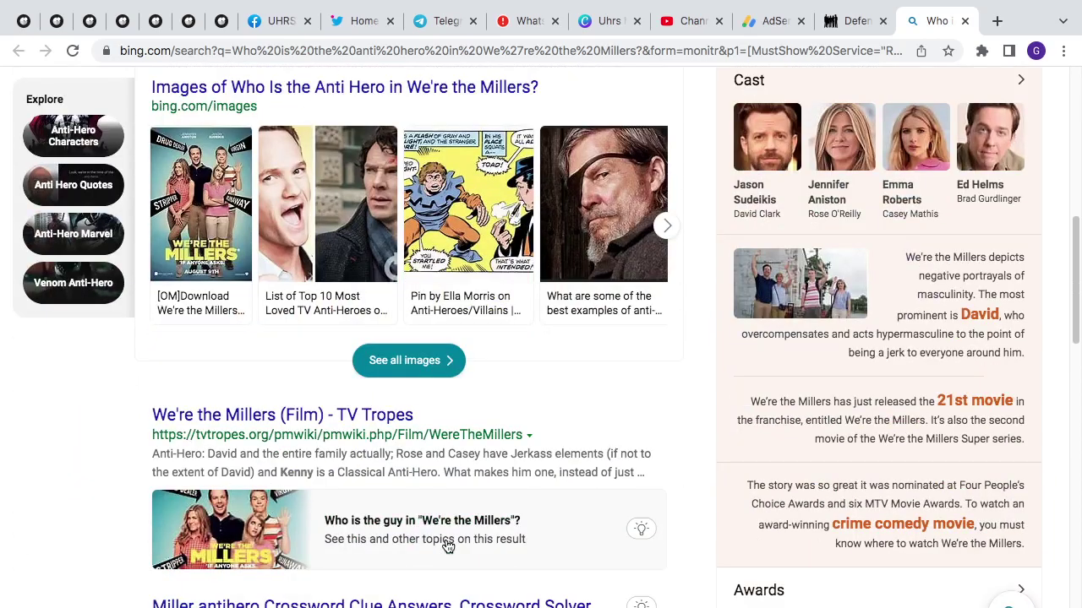
scroll(448, 546, up, 7)
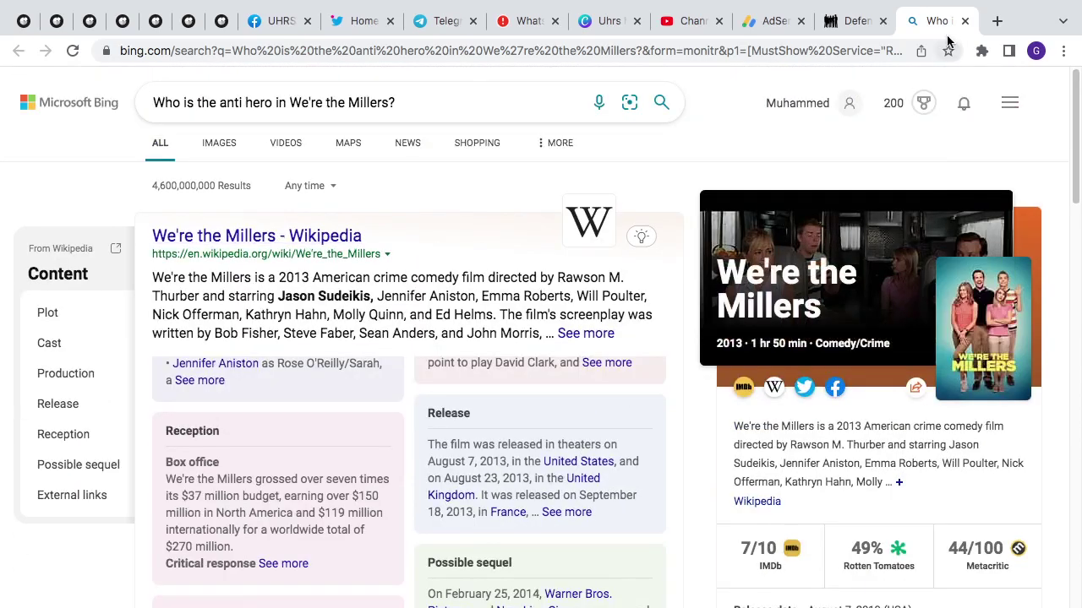
click(964, 21)
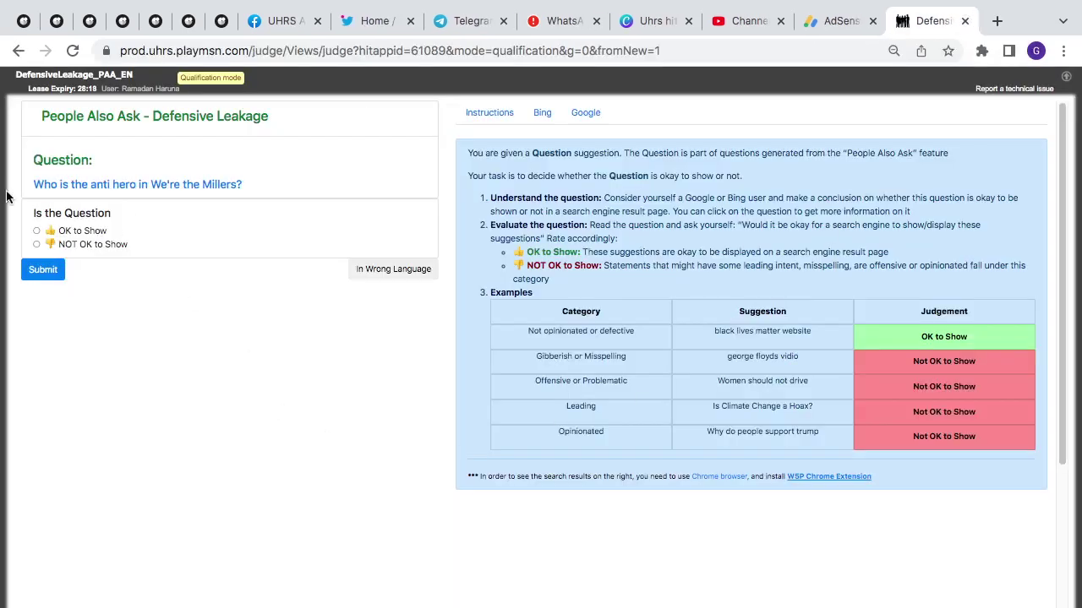
click(36, 232)
click(38, 272)
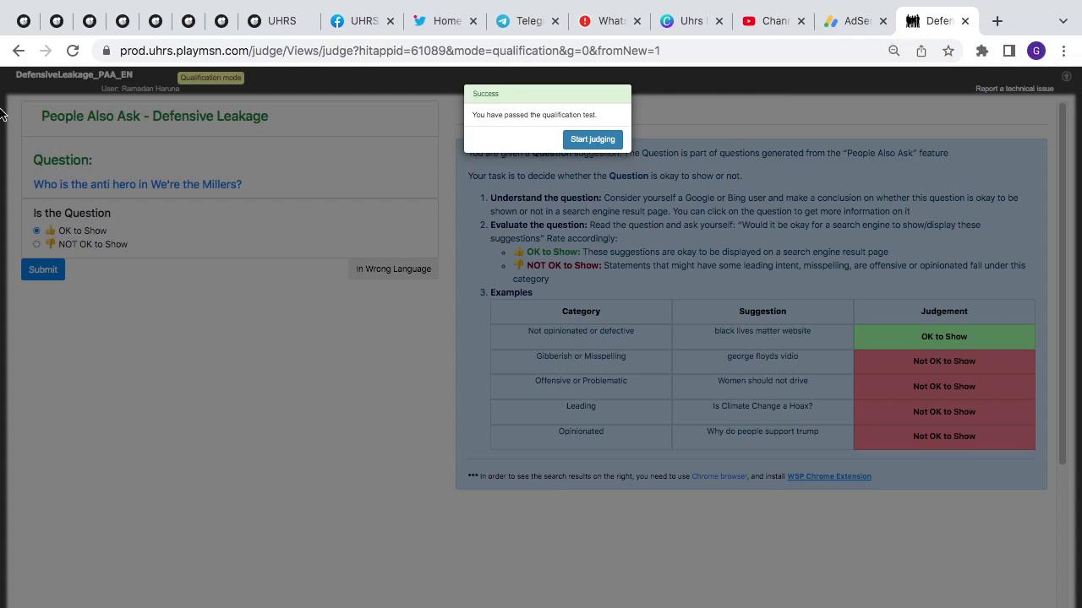
mouse_move(764, 3)
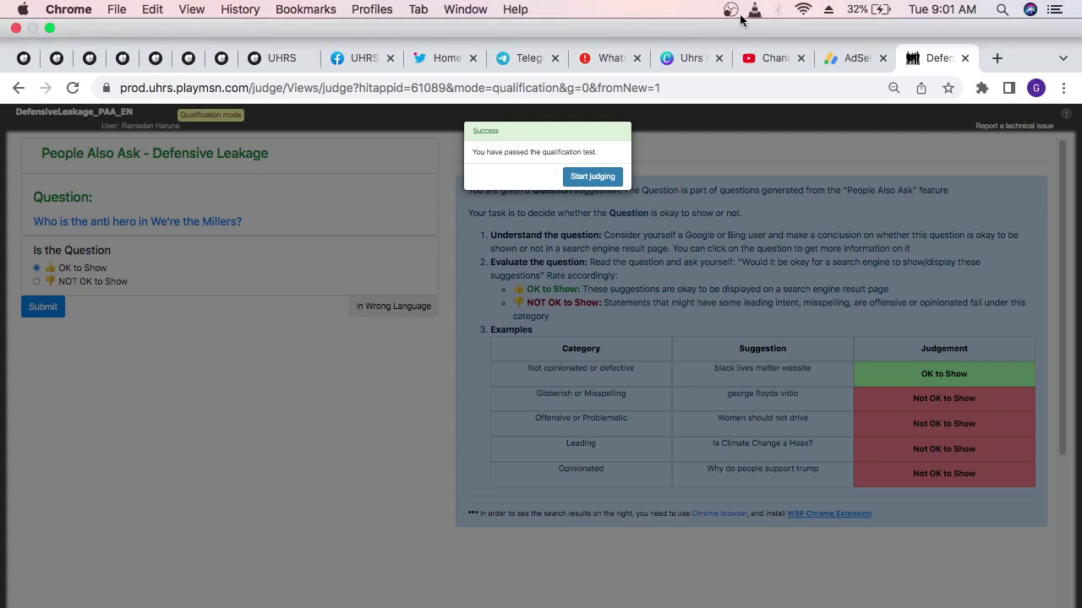
click(729, 10)
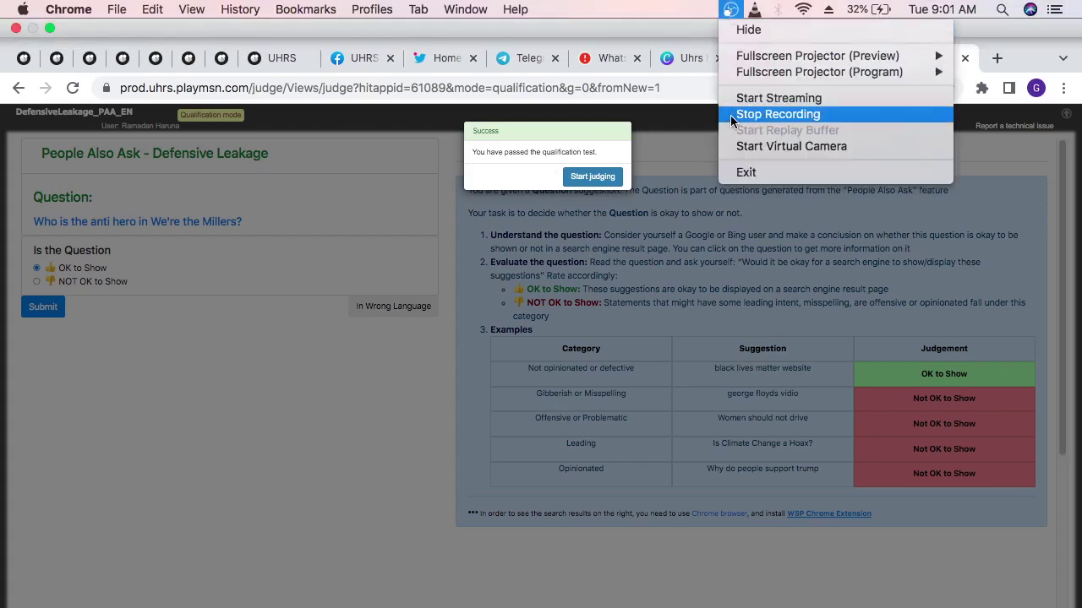